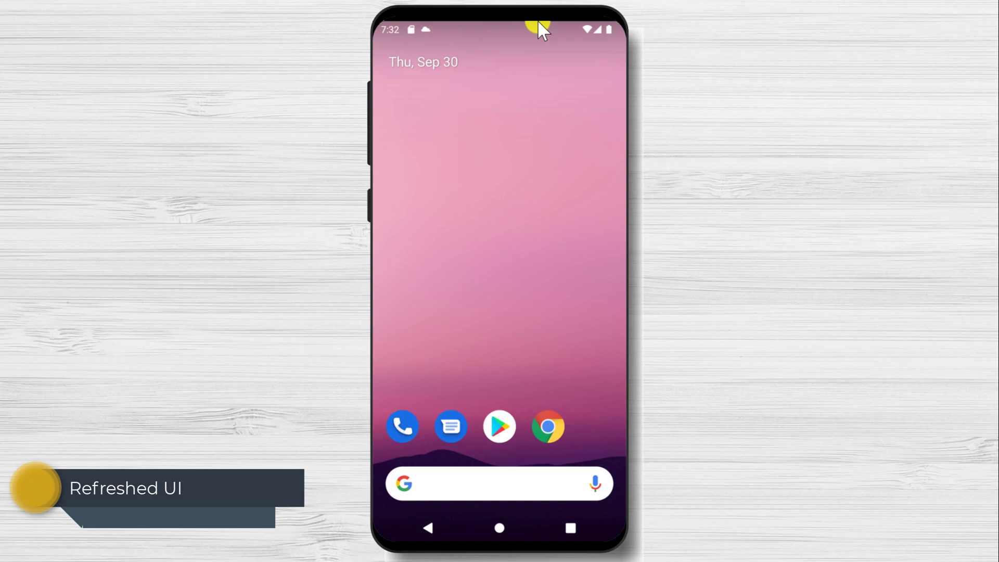
# Step: Show the redesigned notification shade and the full Quick Settings panel, then return home
pyautogui.moveTo(539, 22); pyautogui.dragTo(553, 306)
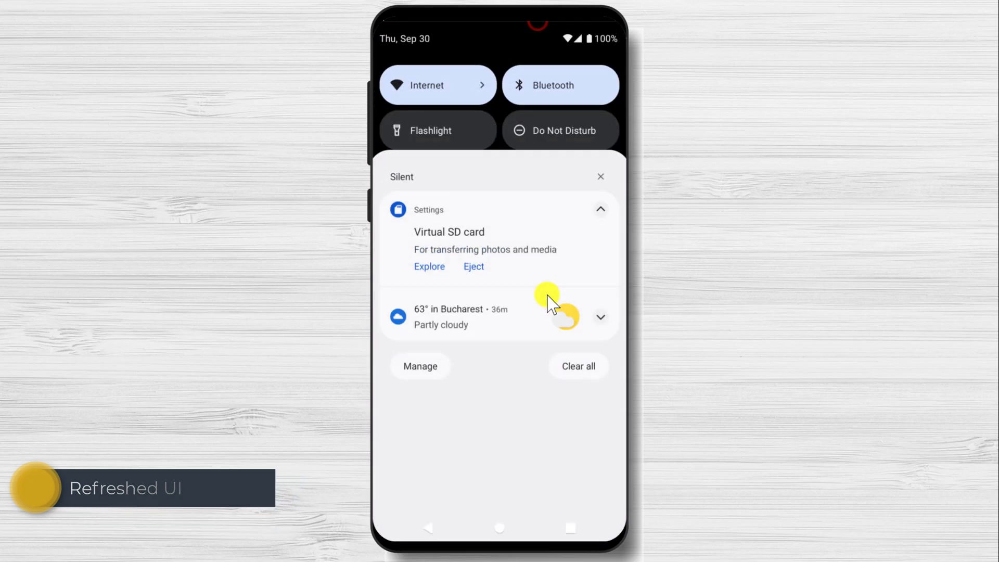
pyautogui.moveTo(489, 154); pyautogui.dragTo(504, 390)
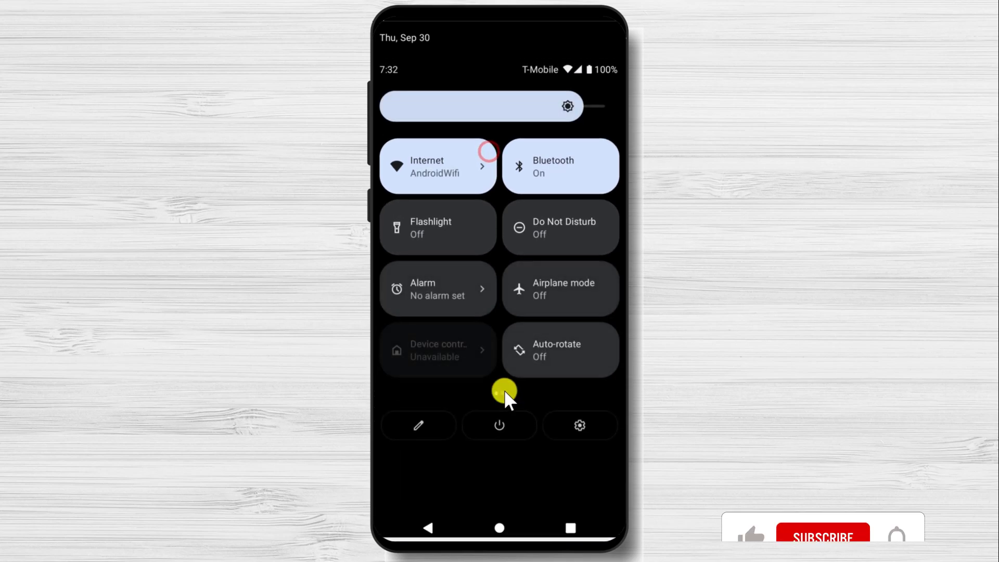
pyautogui.click(500, 528)
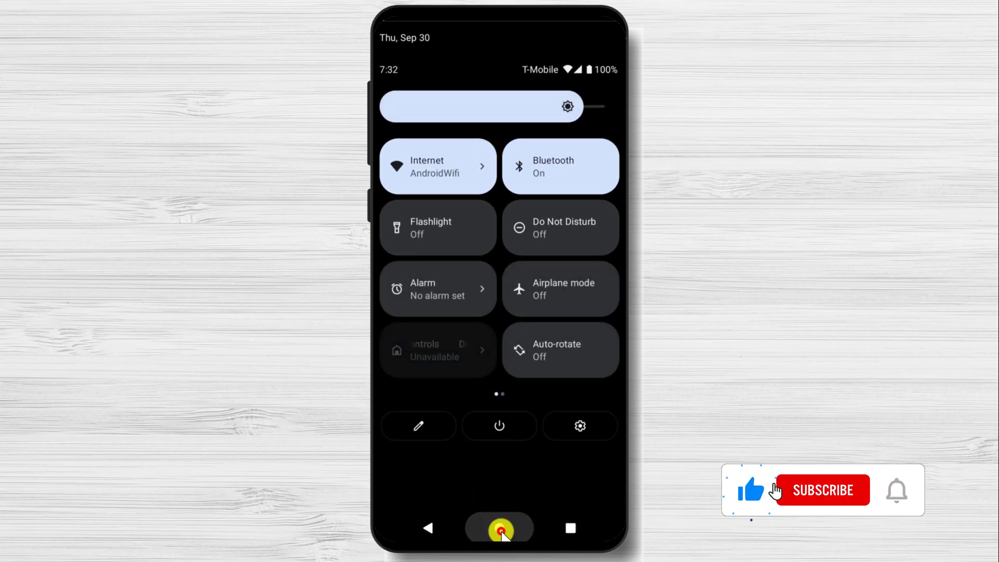
# Step: Launch Settings from the app drawer and scroll its category list
pyautogui.moveTo(467, 492); pyautogui.dragTo(475, 306)
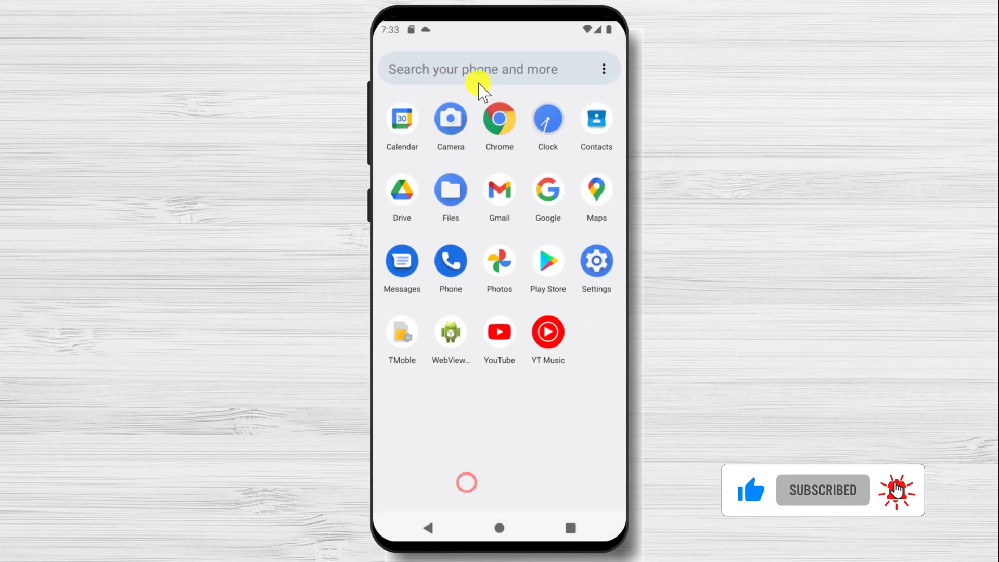
pyautogui.moveTo(518, 62); pyautogui.dragTo(557, 305)
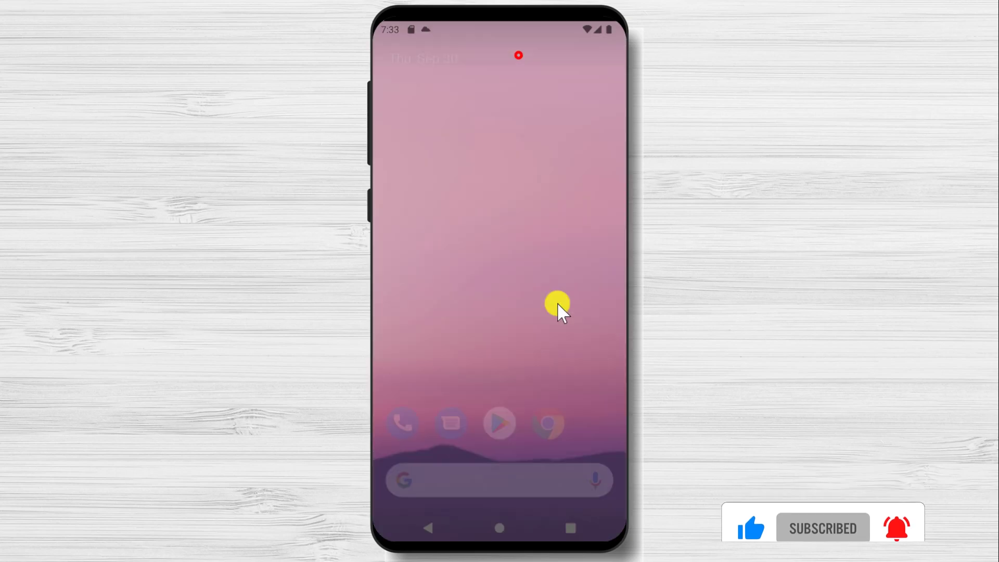
pyautogui.moveTo(536, 481); pyautogui.dragTo(535, 395)
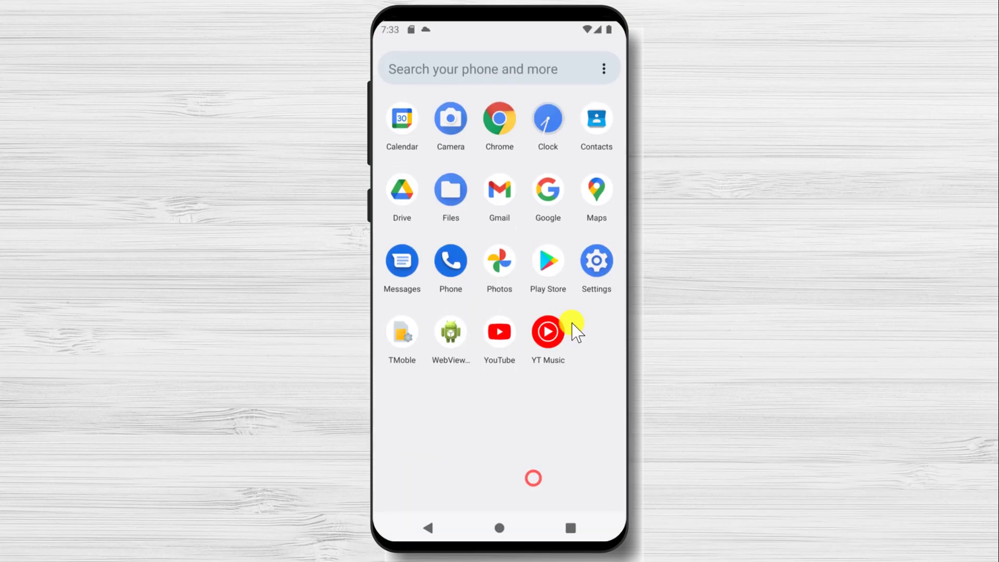
pyautogui.click(602, 267)
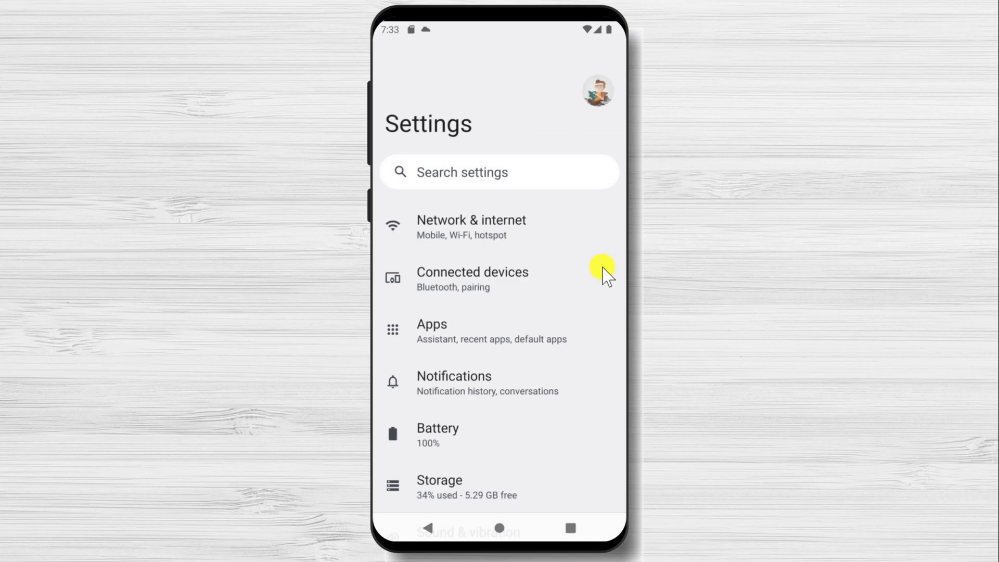
pyautogui.moveTo(535, 415)
pyautogui.mouseDown()
pyautogui.moveTo(535, 207)
pyautogui.moveTo(531, 286)
pyautogui.mouseUp()
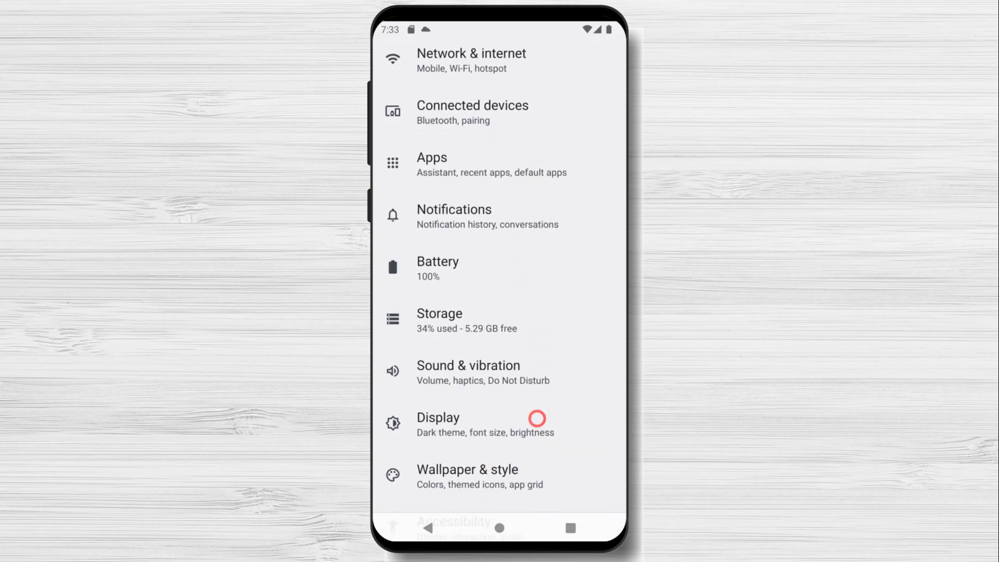
# Step: Return home, then show and dismiss the Home settings/Widgets/Wallpapers menu
pyautogui.click(504, 529)
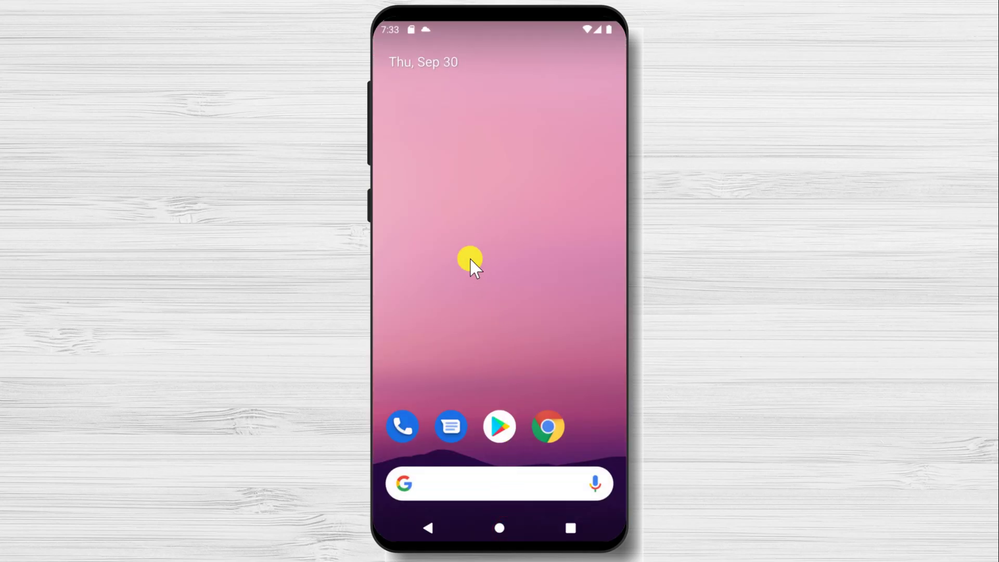
pyautogui.click(467, 218)
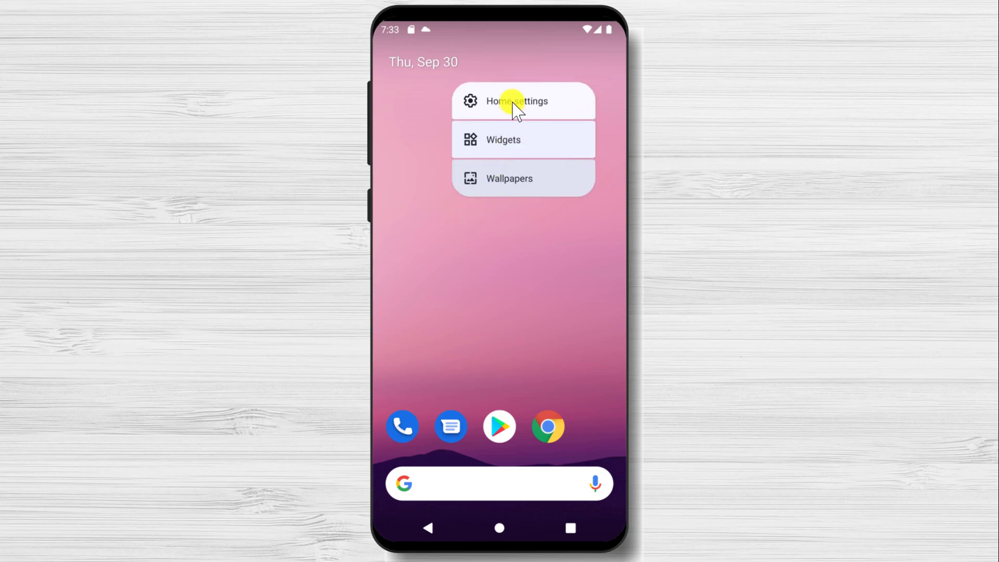
pyautogui.click(501, 274)
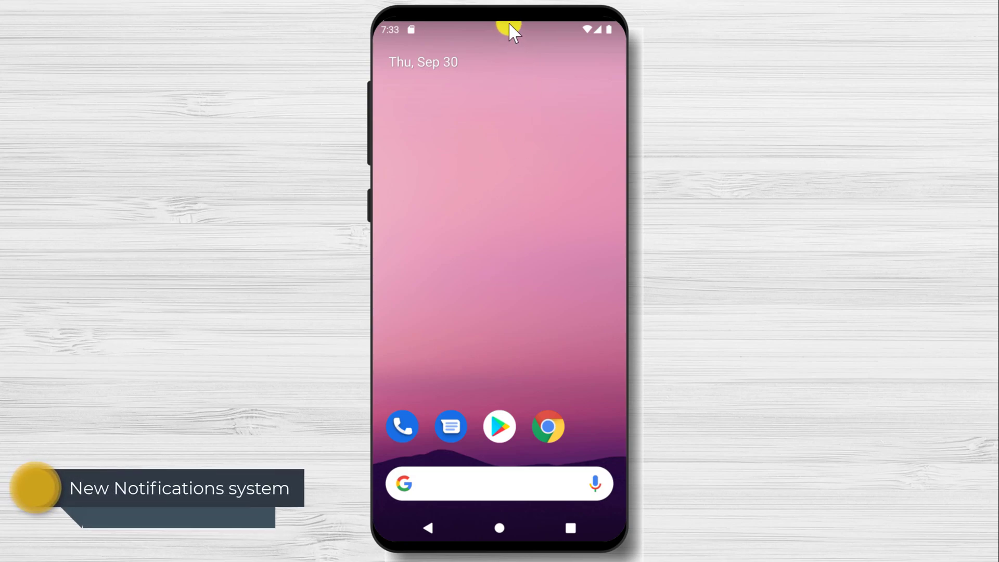
# Step: Collapse the weather and Virtual SD card notifications, then briefly visit notification settings via Manage
pyautogui.moveTo(508, 23); pyautogui.dragTo(508, 317)
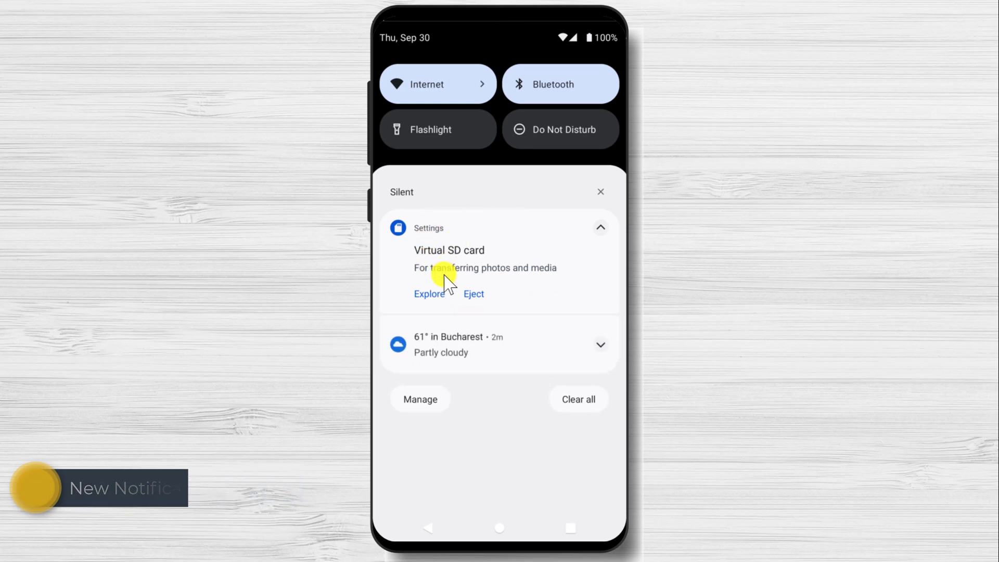
pyautogui.click(601, 345)
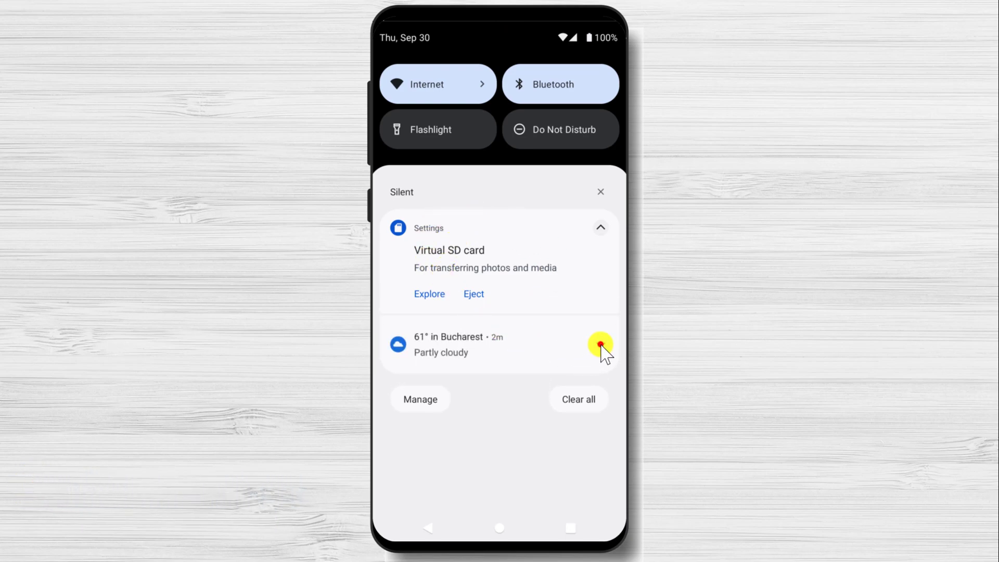
pyautogui.click(602, 333)
pyautogui.click(601, 229)
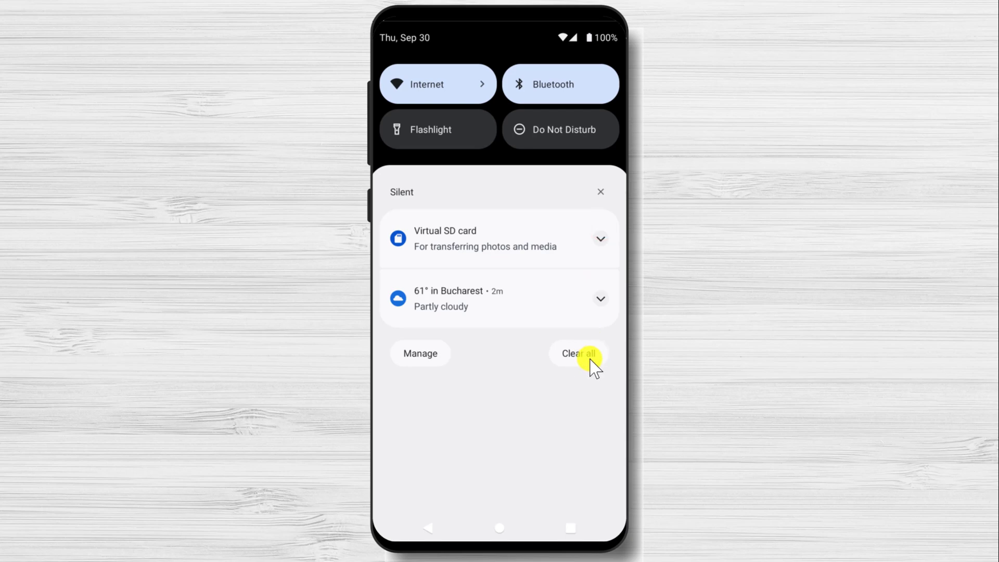
pyautogui.click(398, 192)
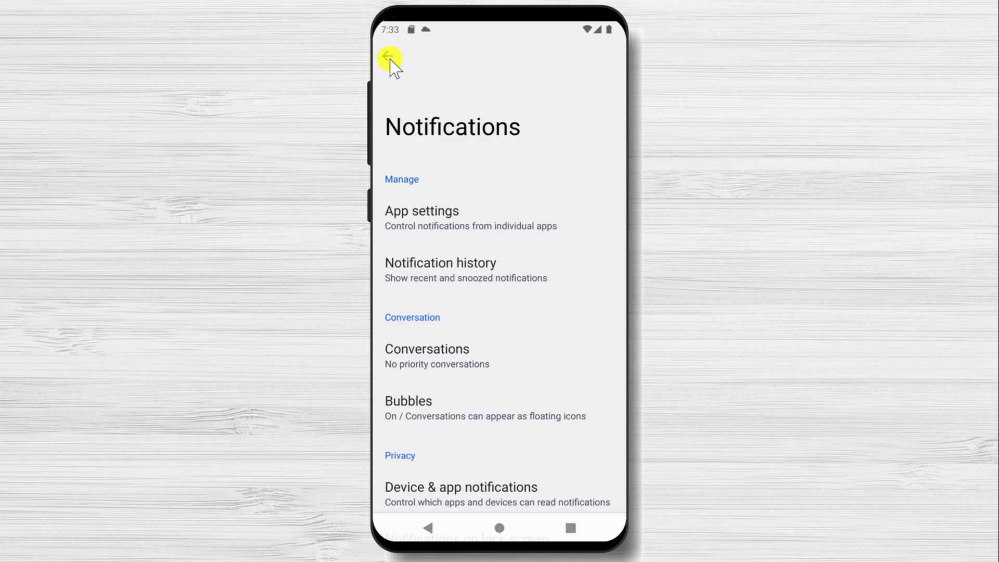
pyautogui.click(389, 57)
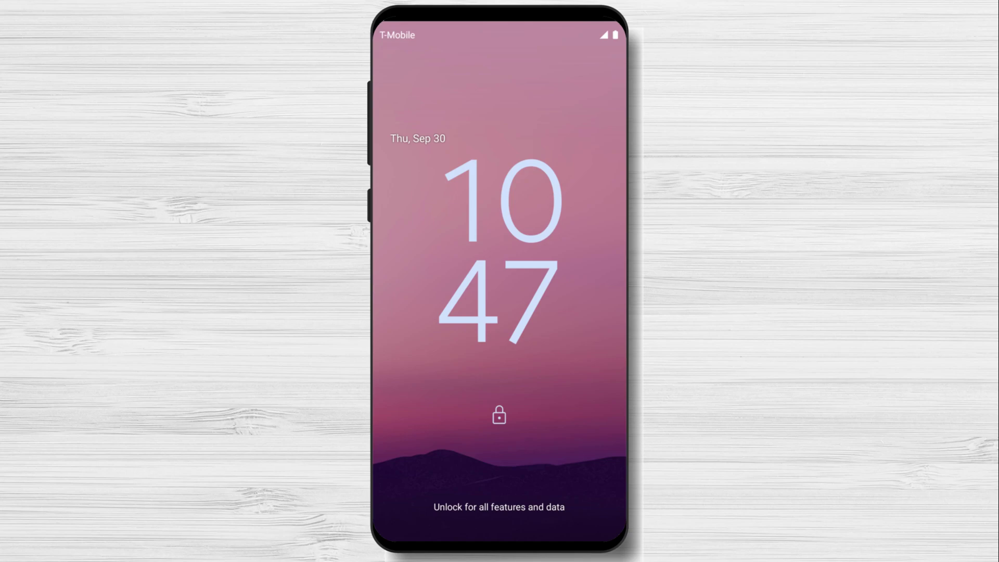
# Step: Unlock, expand Quick Settings fully, max the brightness, and finish on the second tile page
pyautogui.moveTo(464, 294)
pyautogui.mouseDown()
pyautogui.moveTo(515, 23)
pyautogui.moveTo(531, 339)
pyautogui.mouseUp()
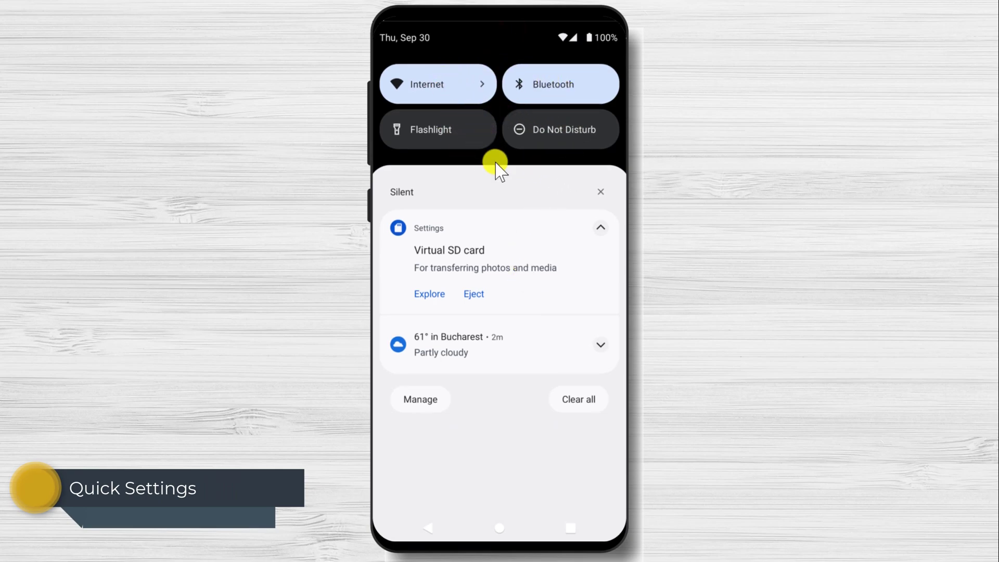
pyautogui.moveTo(495, 163); pyautogui.dragTo(506, 417)
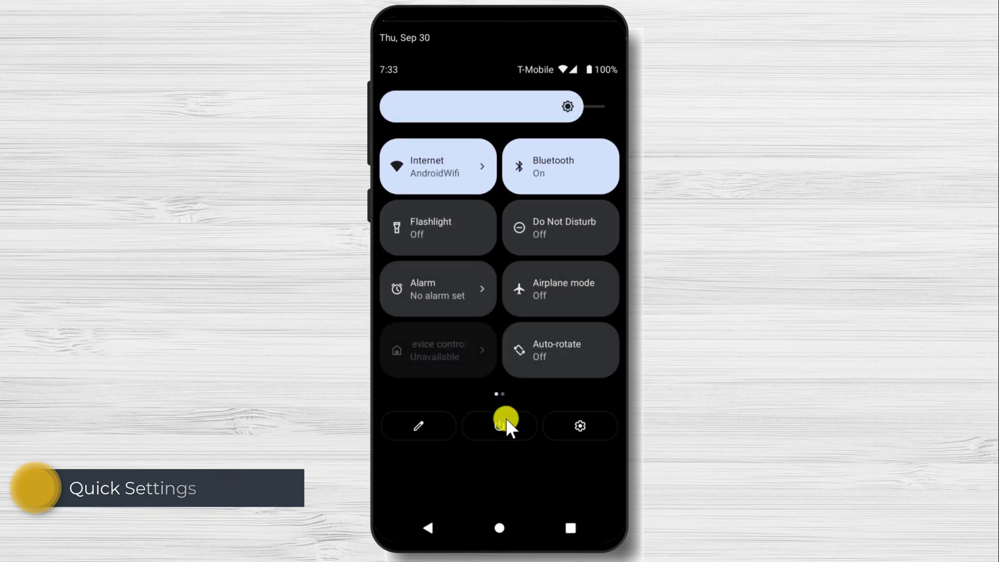
pyautogui.moveTo(588, 289); pyautogui.dragTo(387, 305)
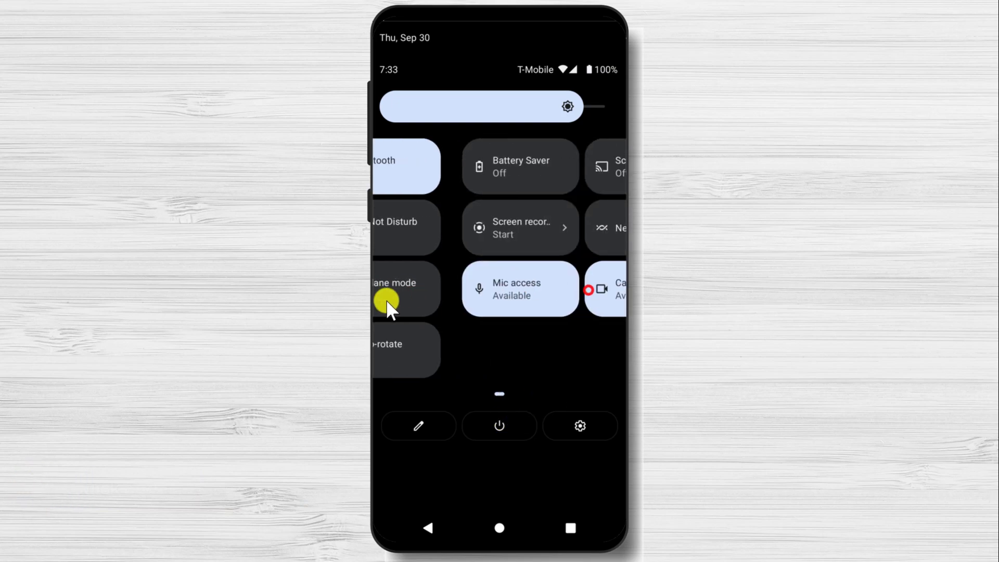
pyautogui.moveTo(568, 106)
pyautogui.mouseDown()
pyautogui.moveTo(478, 107)
pyautogui.moveTo(618, 108)
pyautogui.mouseUp()
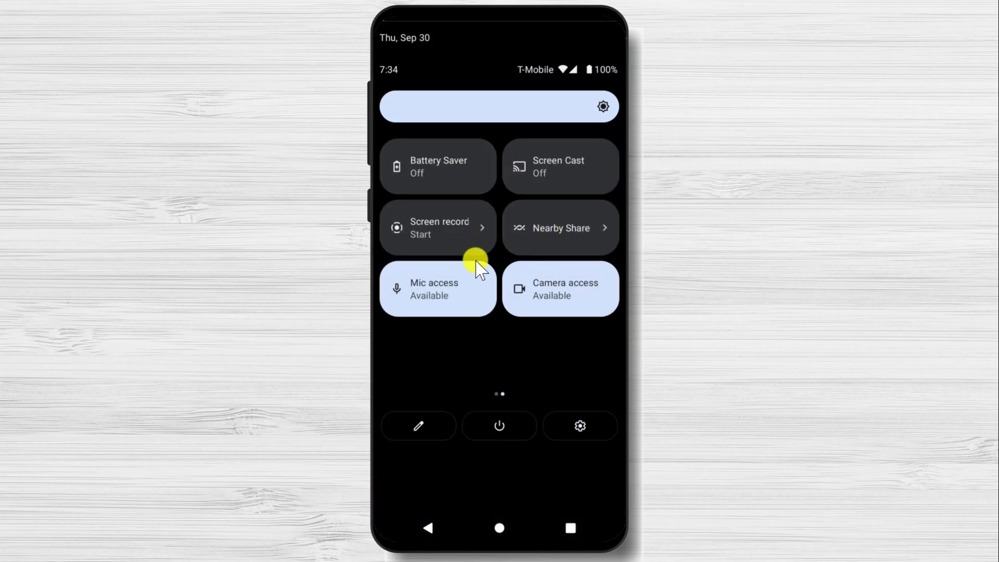
pyautogui.moveTo(439, 238); pyautogui.dragTo(563, 257)
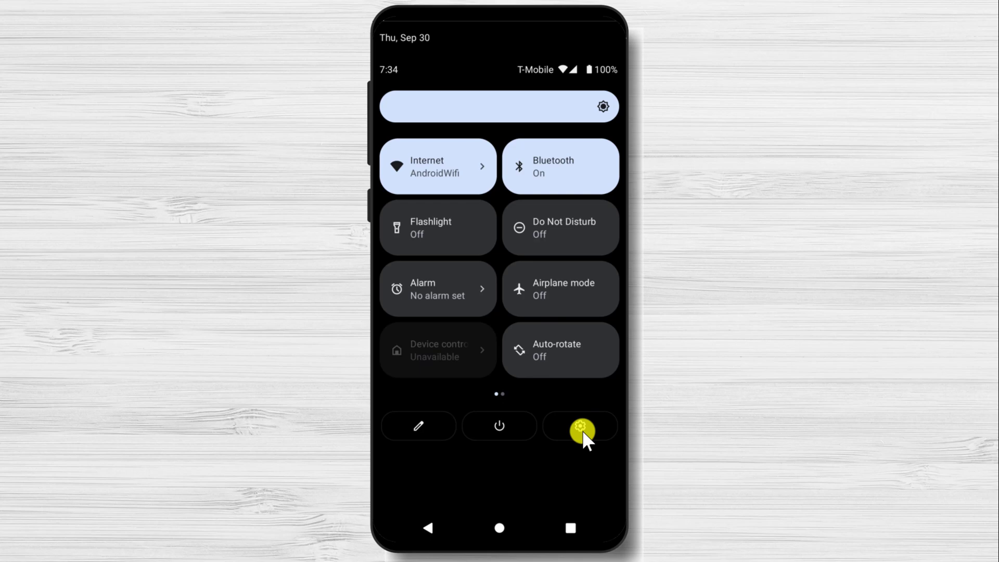
pyautogui.moveTo(592, 329); pyautogui.dragTo(410, 391)
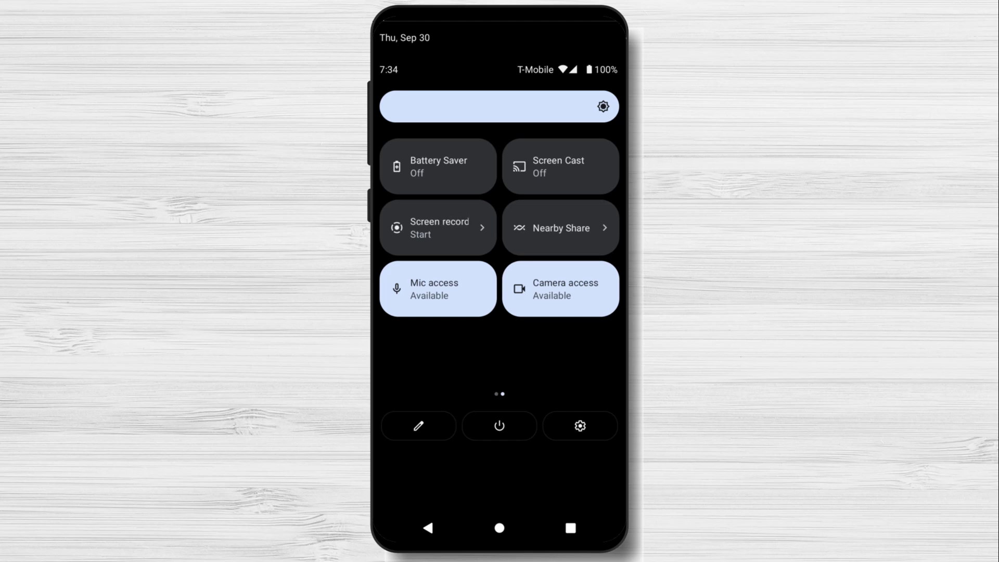
# Step: Close Quick Settings and return to the home screen
pyautogui.click(494, 529)
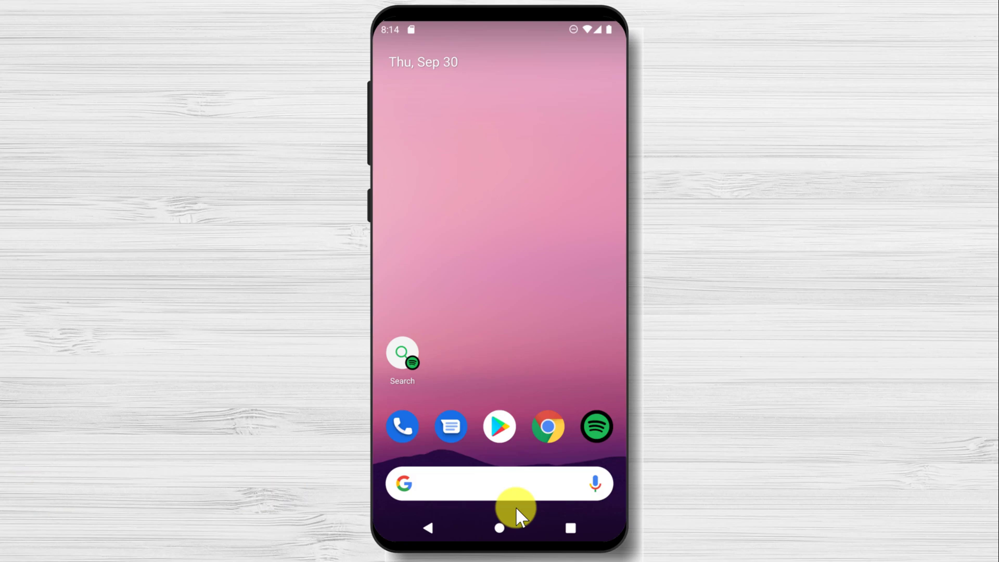
# Step: Open Settings > Privacy and browse its camera and microphone access toggles
pyautogui.moveTo(515, 507); pyautogui.dragTo(519, 297)
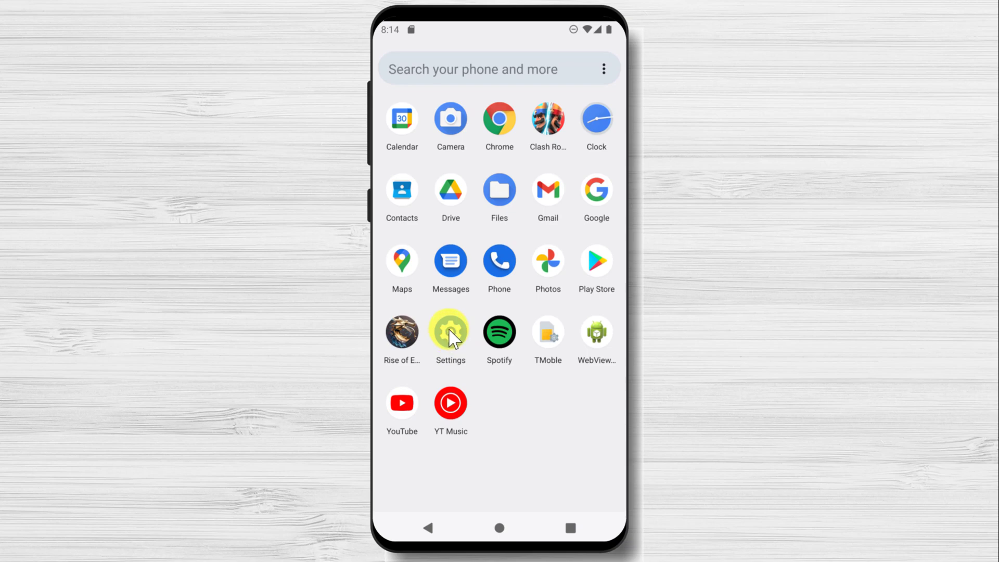
pyautogui.click(450, 331)
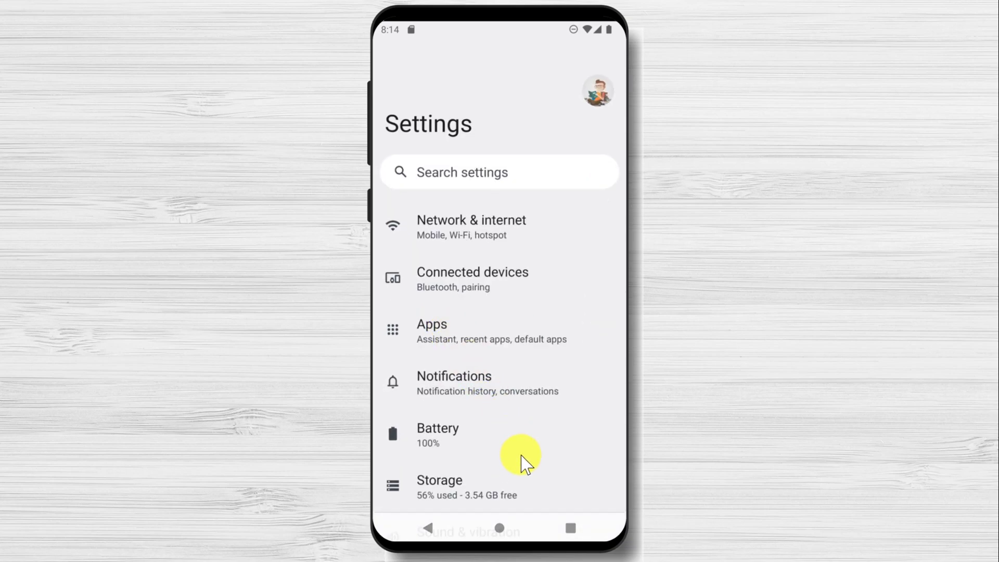
pyautogui.scroll(-5, 539, 380)
pyautogui.scroll(-2, 526, 323)
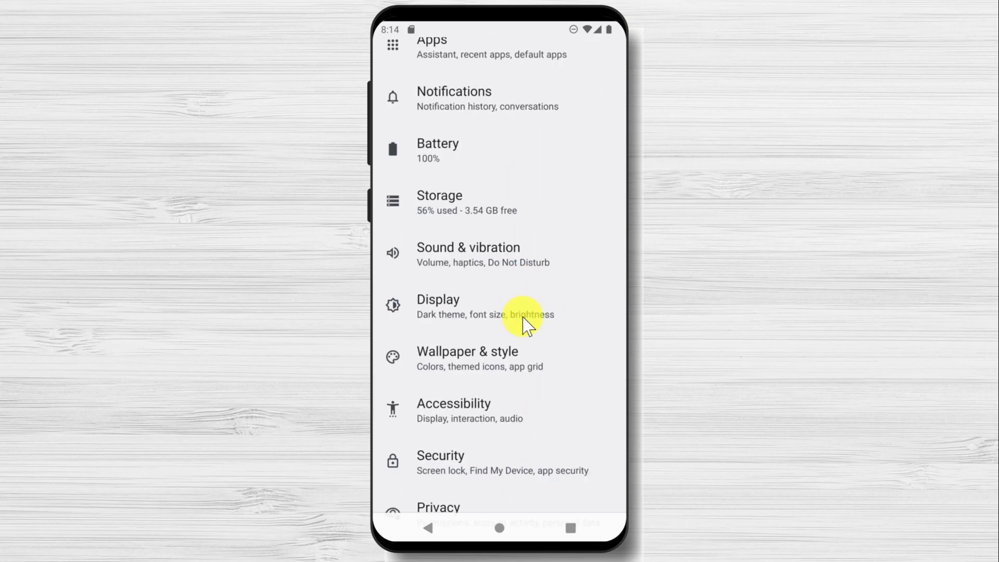
pyautogui.moveTo(469, 469)
pyautogui.mouseDown()
pyautogui.moveTo(514, 221)
pyautogui.moveTo(489, 179)
pyautogui.mouseUp()
pyautogui.click(489, 177)
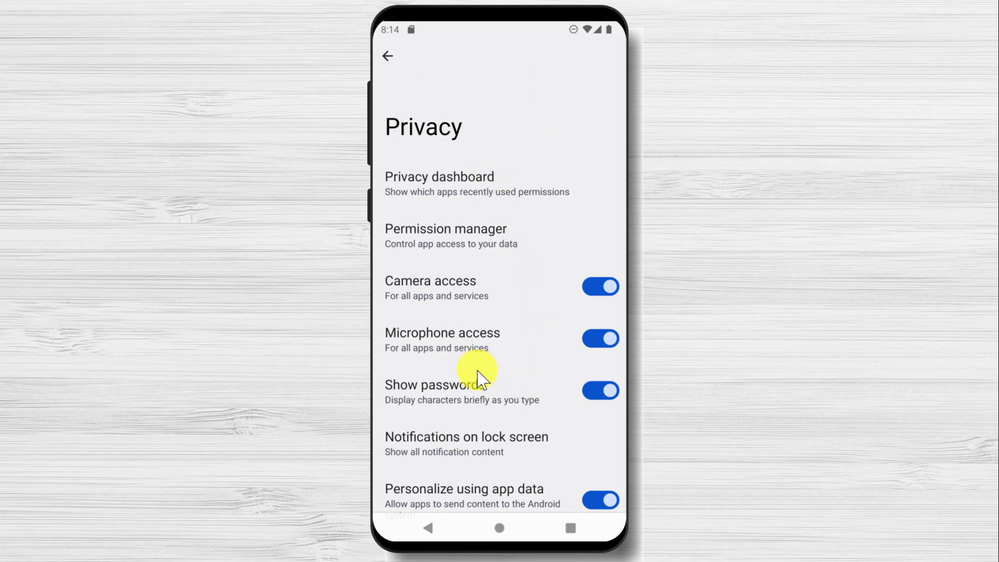
pyautogui.moveTo(477, 382)
pyautogui.mouseDown()
pyautogui.moveTo(493, 343)
pyautogui.moveTo(507, 161)
pyautogui.mouseUp()
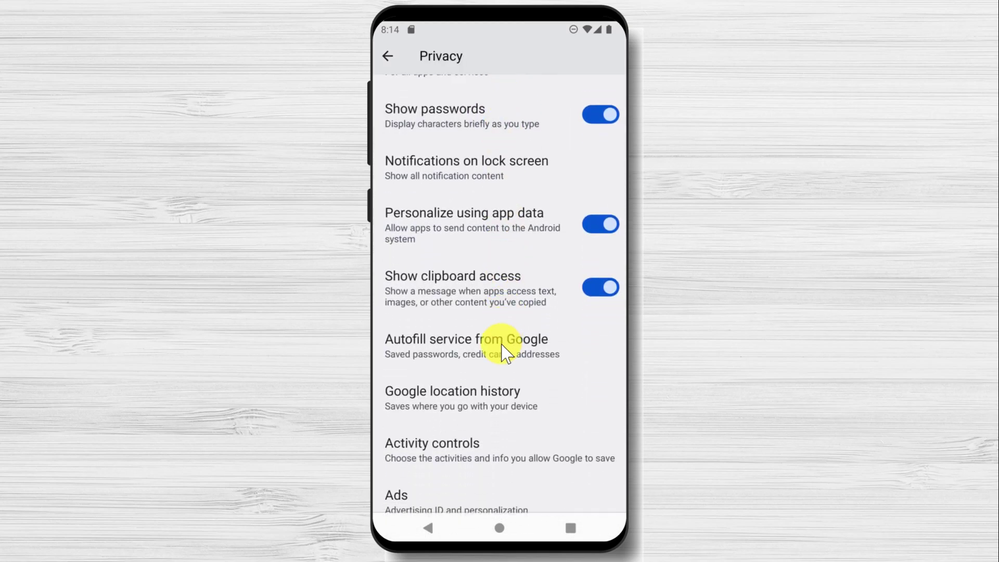
pyautogui.moveTo(508, 350)
pyautogui.mouseDown()
pyautogui.moveTo(508, 216)
pyautogui.moveTo(491, 523)
pyautogui.mouseUp()
# Step: Open the Privacy dashboard via Settings > Privacy to view 24-hour permission usage
pyautogui.click(492, 525)
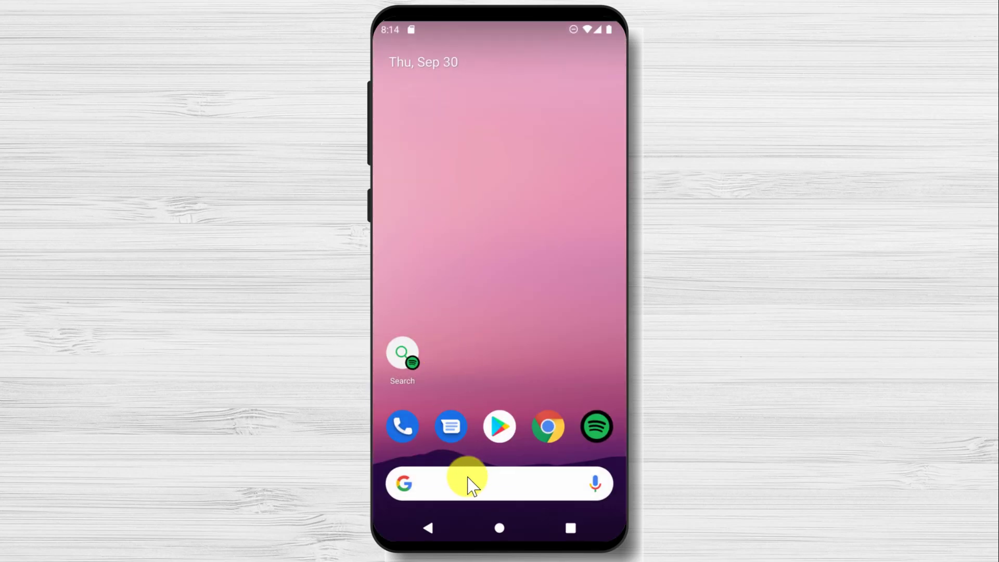
pyautogui.moveTo(468, 478); pyautogui.dragTo(524, 222)
pyautogui.click(455, 336)
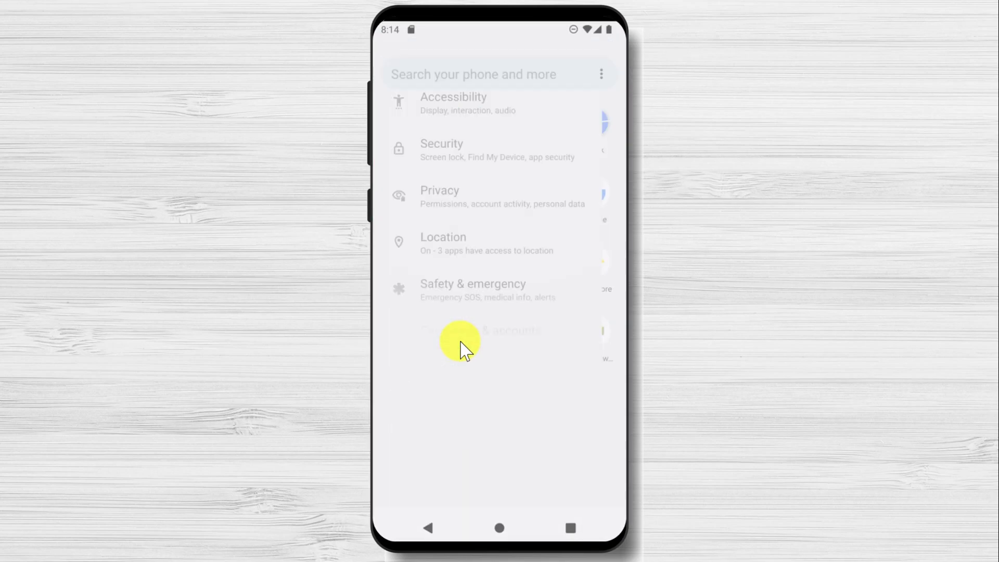
pyautogui.click(484, 171)
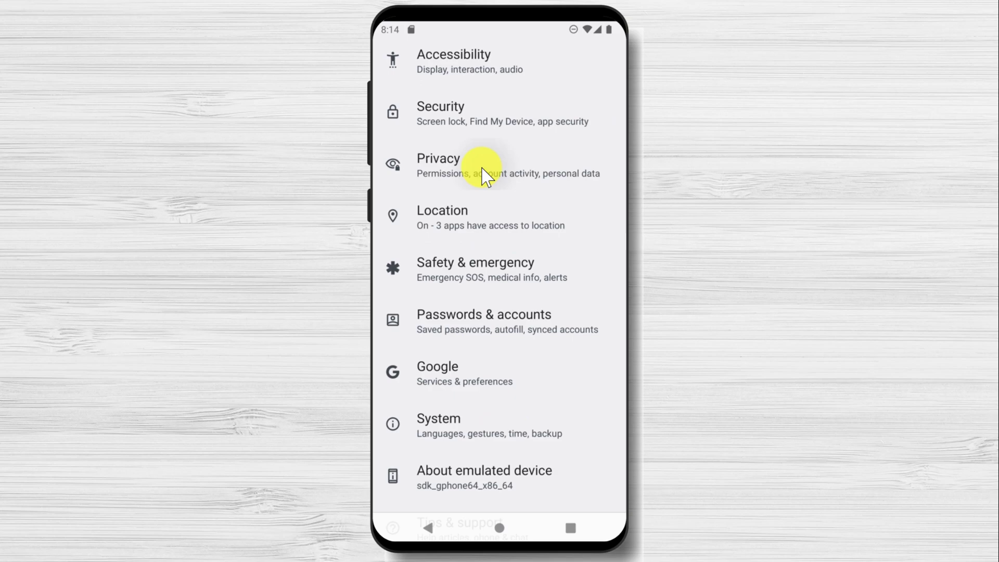
pyautogui.moveTo(500, 384); pyautogui.dragTo(495, 190)
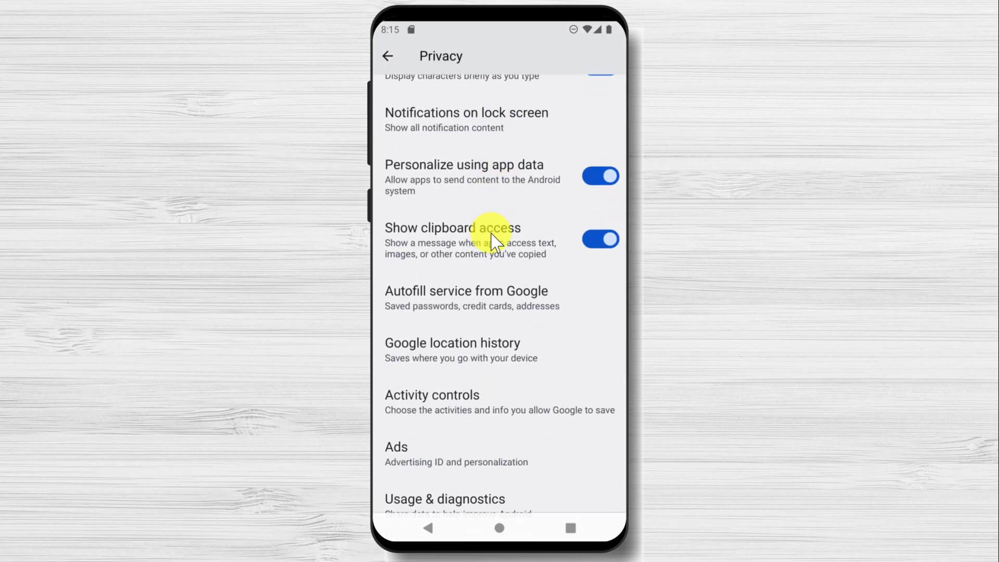
pyautogui.moveTo(495, 234); pyautogui.dragTo(495, 518)
pyautogui.click(449, 195)
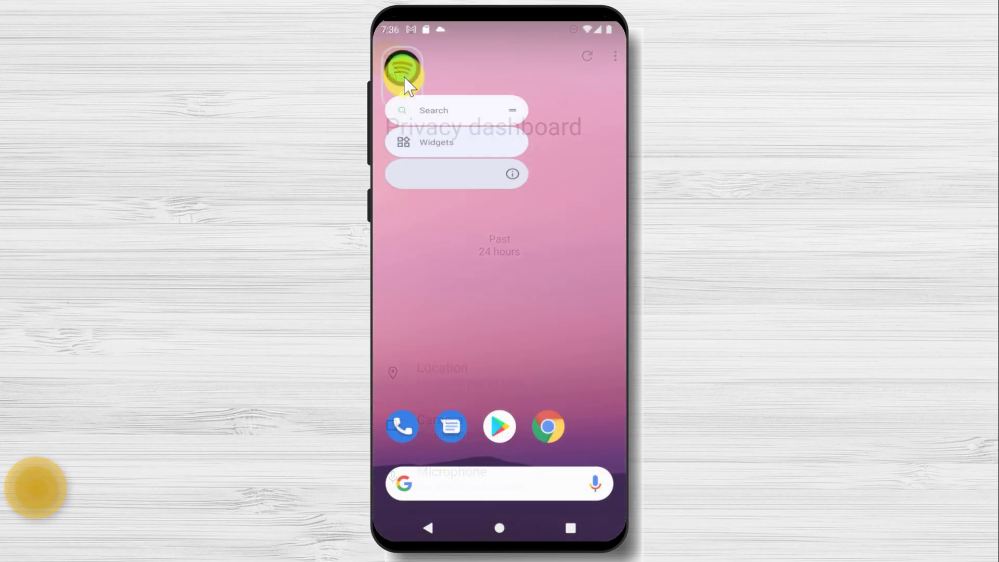
# Step: Bring up Spotify's long-press shortcut menu
pyautogui.click(514, 114)
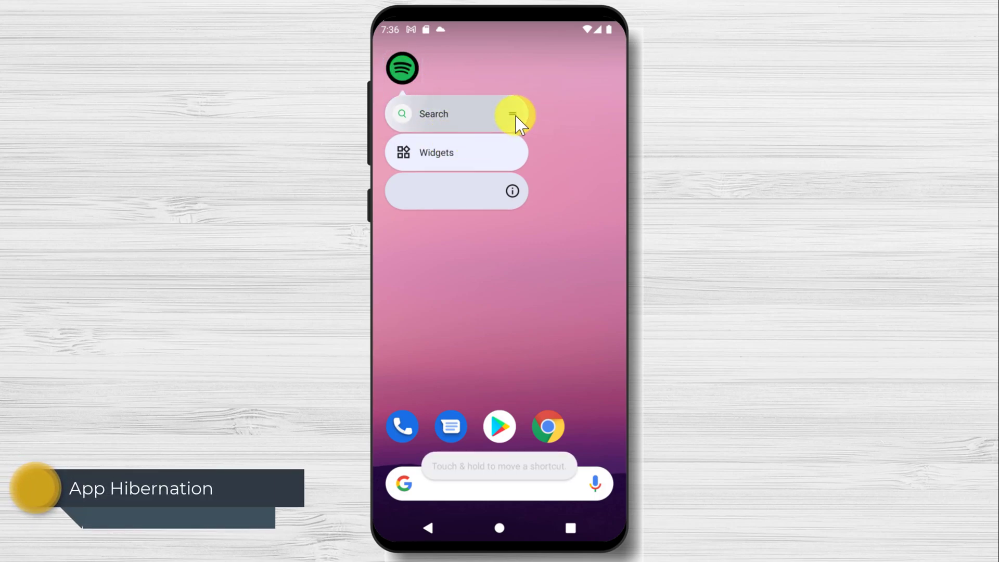
pyautogui.click(573, 175)
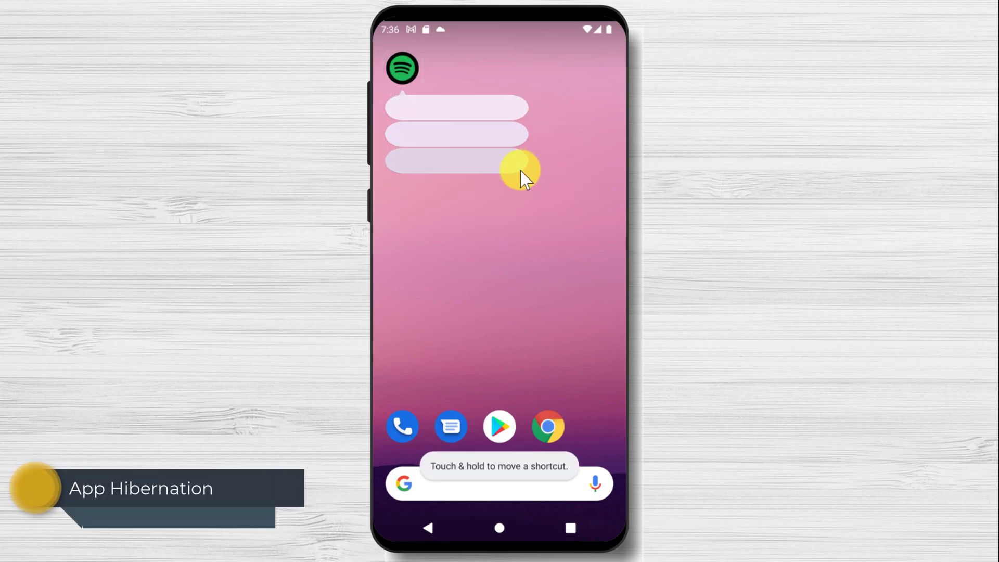
pyautogui.click(410, 79)
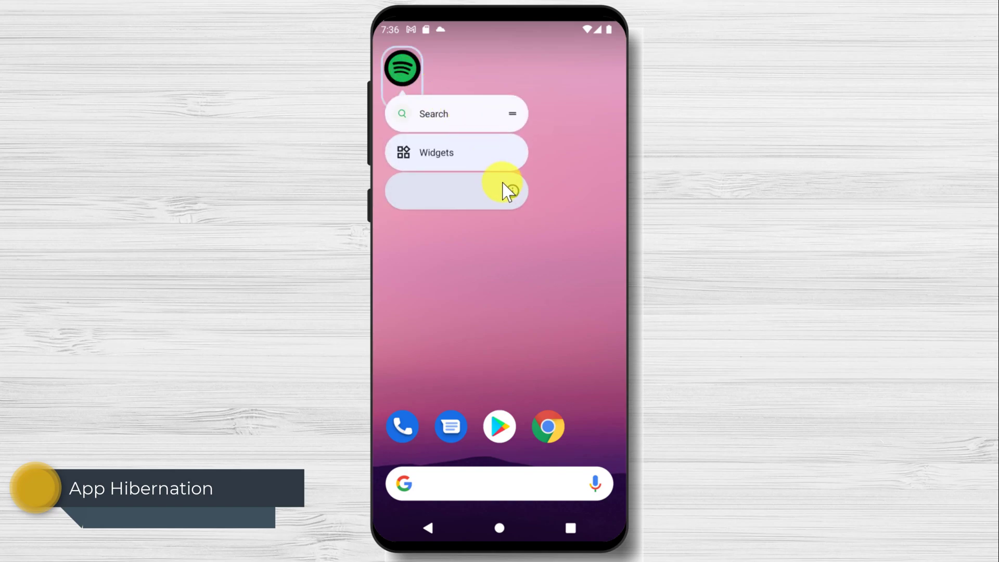
# Step: Open Spotify's App info and scroll down to the Unused apps option
pyautogui.click(511, 194)
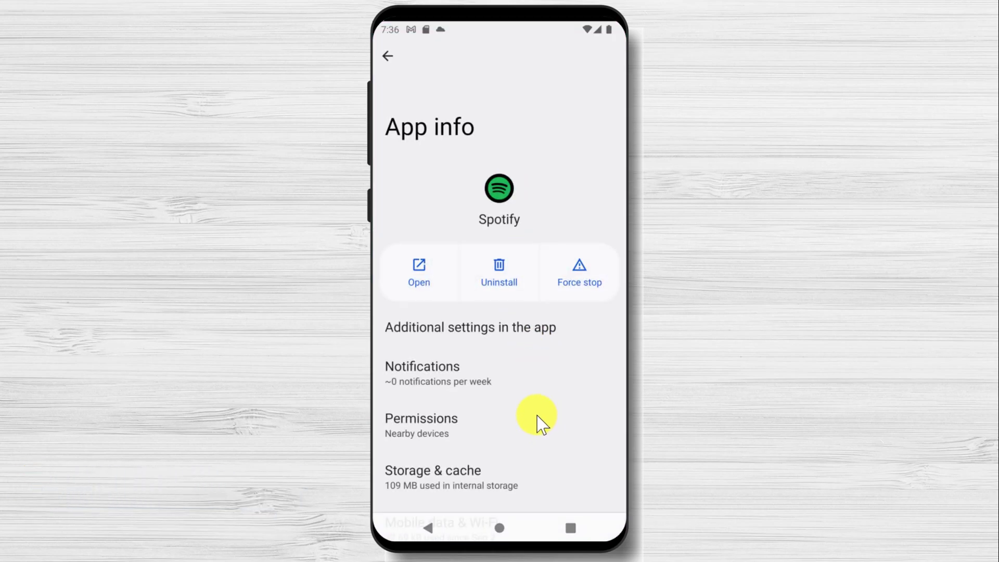
pyautogui.moveTo(538, 421); pyautogui.dragTo(526, 169)
pyautogui.scroll(-1, 553, 218)
pyautogui.scroll(-1, 553, 214)
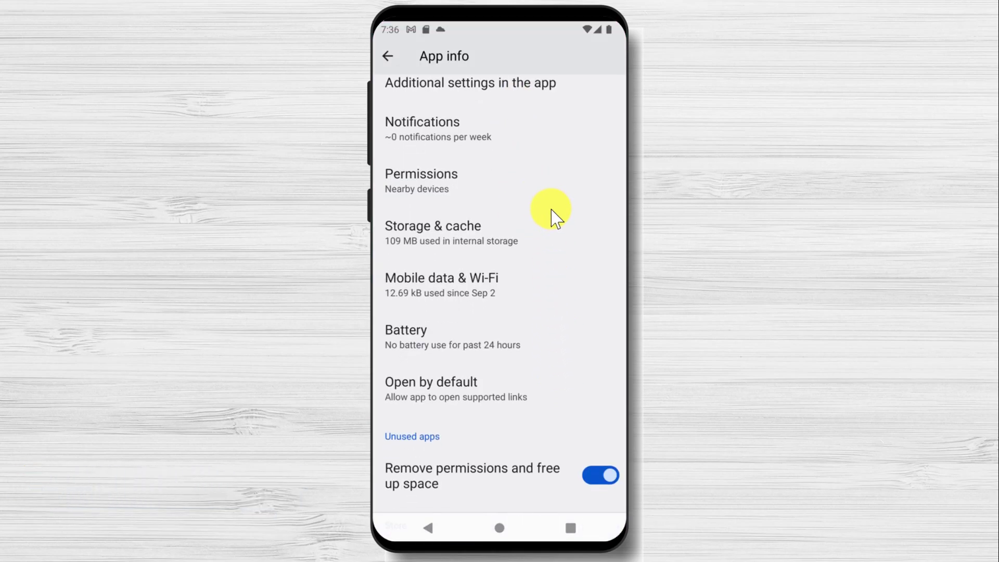
pyautogui.scroll(-1, 552, 250)
pyautogui.scroll(-2, 550, 183)
pyautogui.scroll(-1, 535, 328)
pyautogui.scroll(-1, 531, 208)
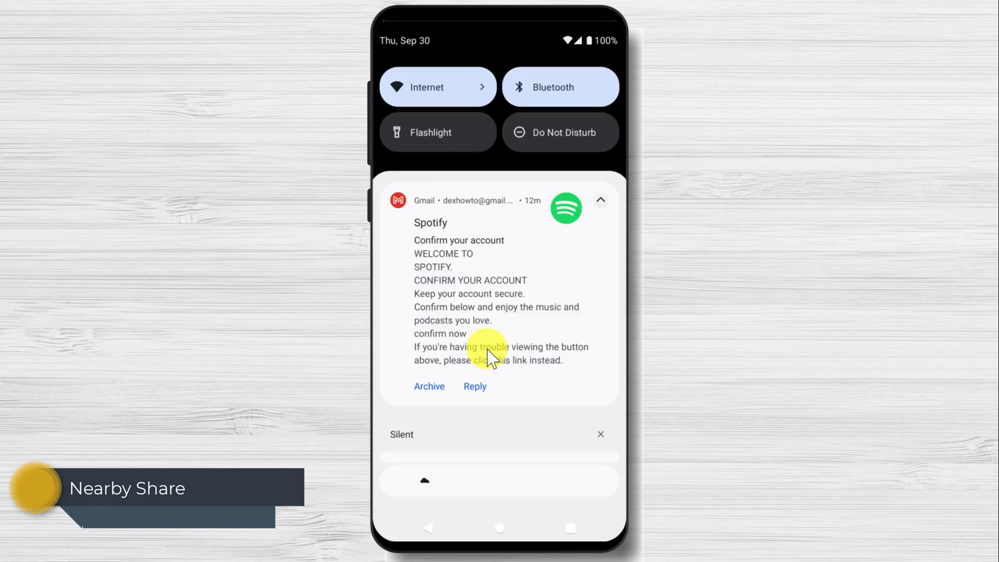
# Step: Open the AndroidWifi network's details from the Quick Settings Internet panel
pyautogui.moveTo(465, 29); pyautogui.dragTo(481, 406)
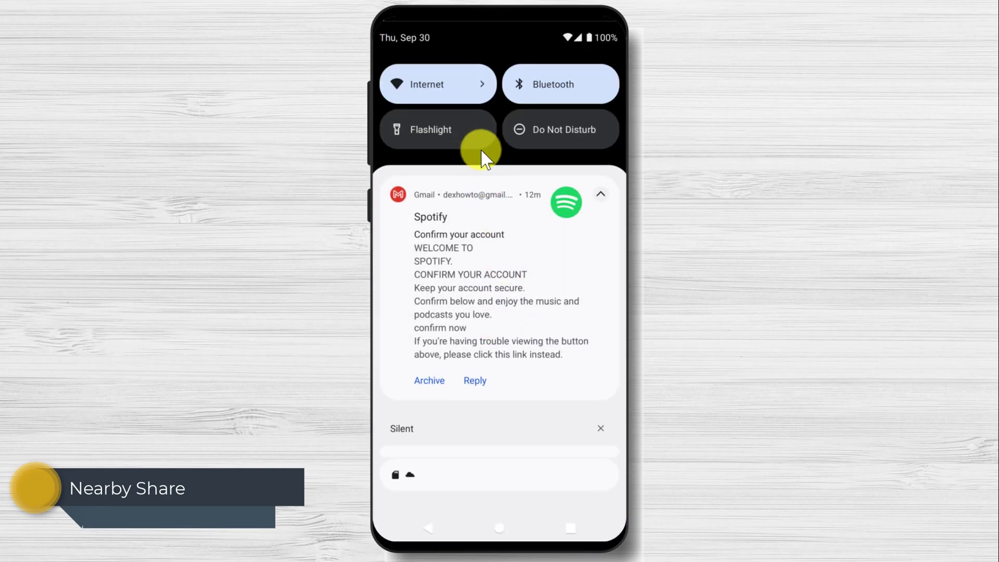
pyautogui.moveTo(484, 157); pyautogui.dragTo(479, 464)
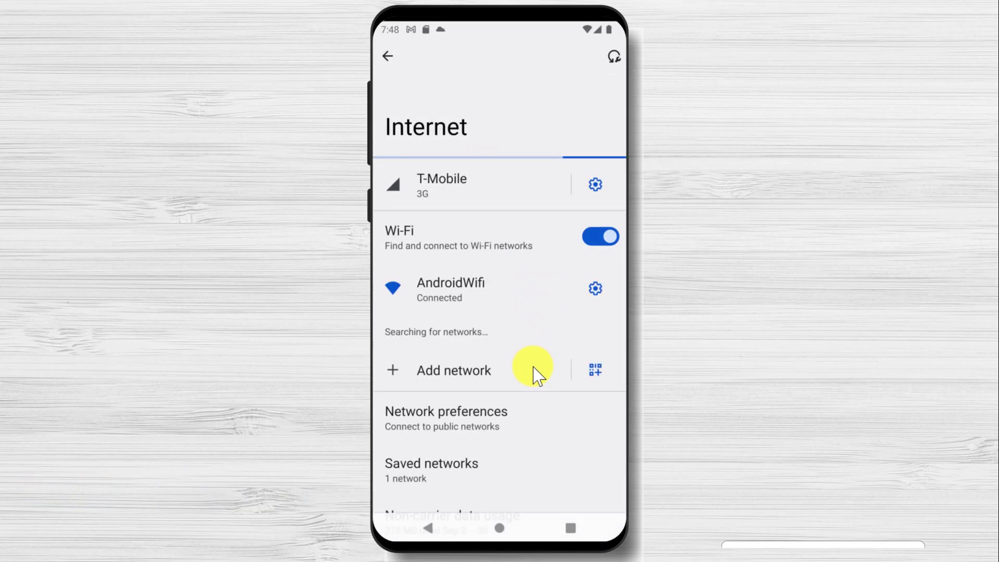
pyautogui.moveTo(536, 435); pyautogui.dragTo(520, 275)
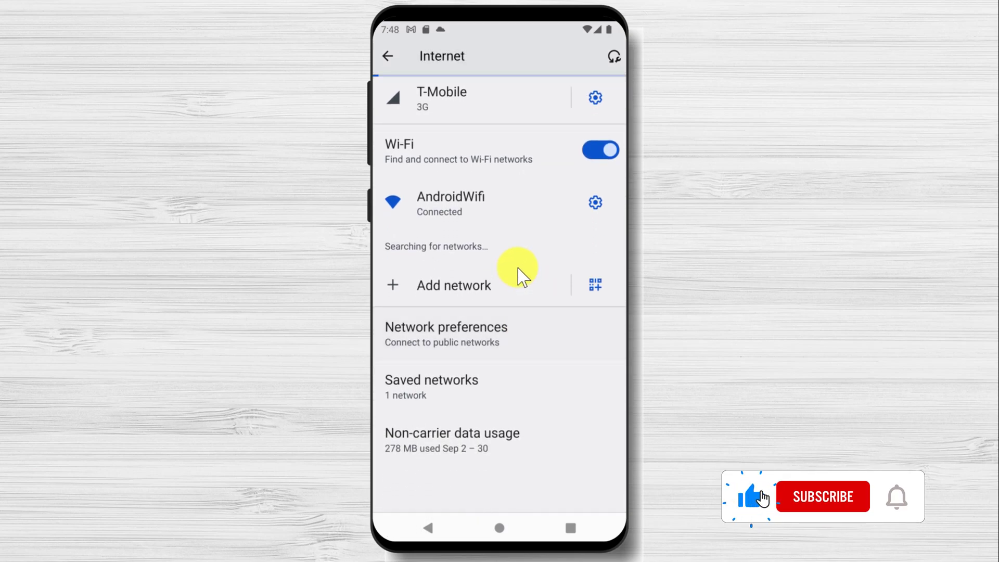
pyautogui.moveTo(531, 390); pyautogui.dragTo(535, 413)
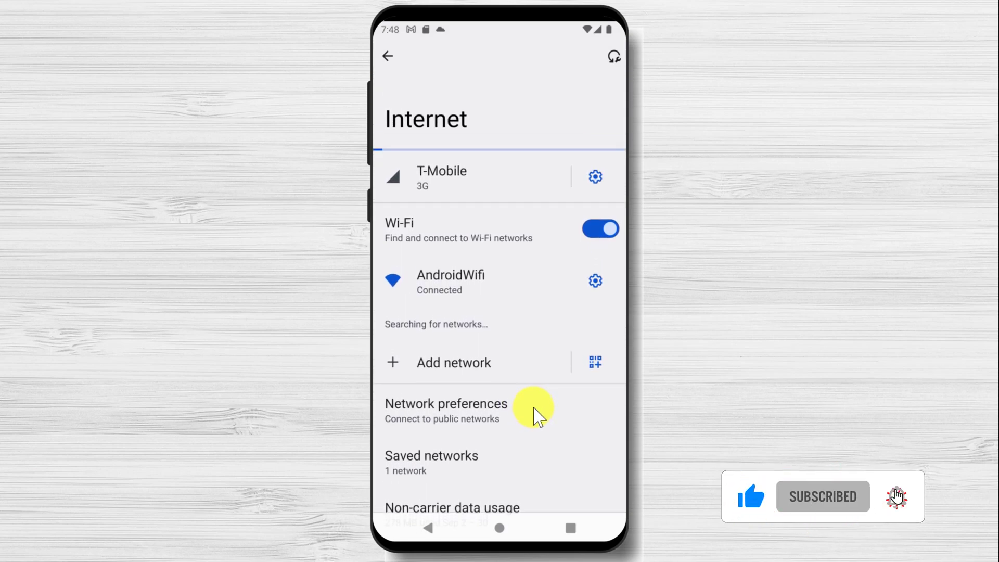
pyautogui.click(596, 287)
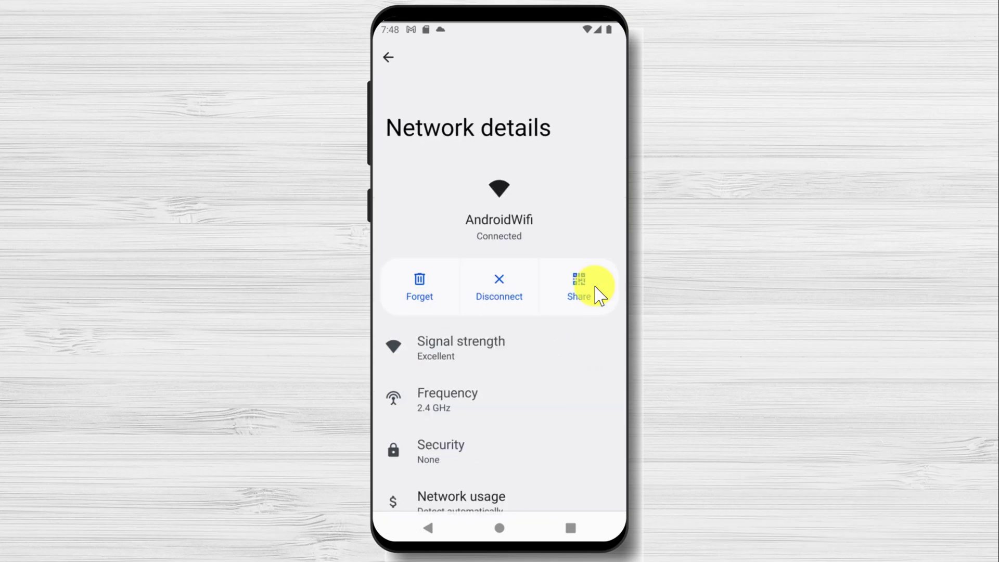
# Step: Share AndroidWifi, verify with the device PIN, and choose Nearby sharing
pyautogui.click(580, 299)
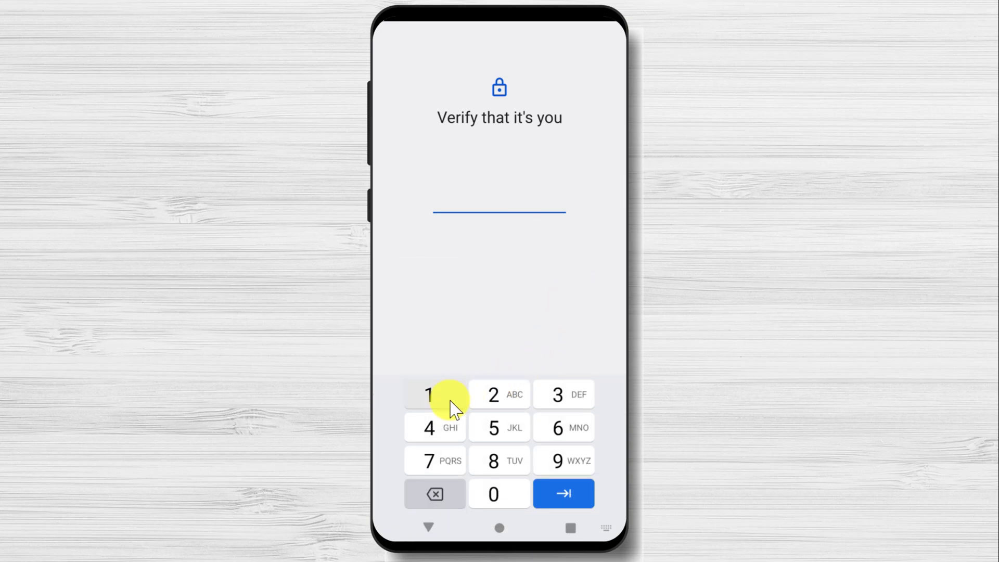
pyautogui.click(448, 403)
pyautogui.click(493, 401)
pyautogui.click(561, 406)
pyautogui.click(436, 436)
pyautogui.click(562, 497)
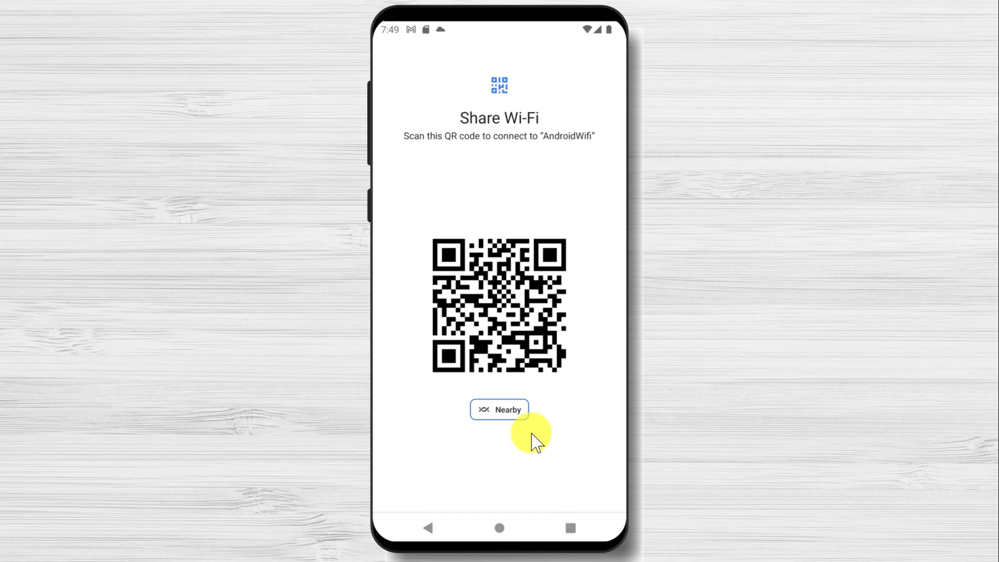
pyautogui.click(501, 411)
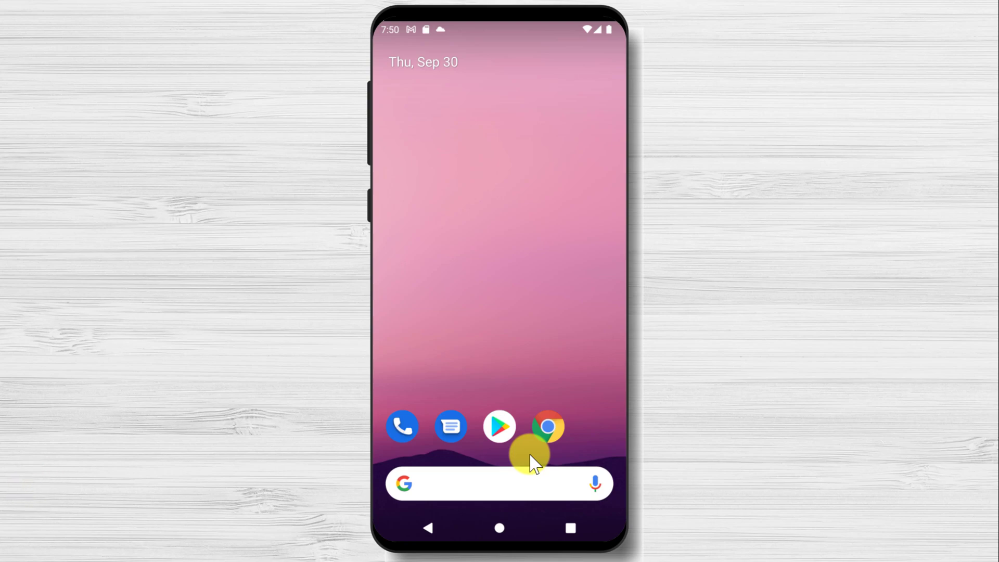
# Step: Search Spotify for 'test' via its app-drawer Search shortcut, then return home
pyautogui.moveTo(530, 460); pyautogui.dragTo(478, 167)
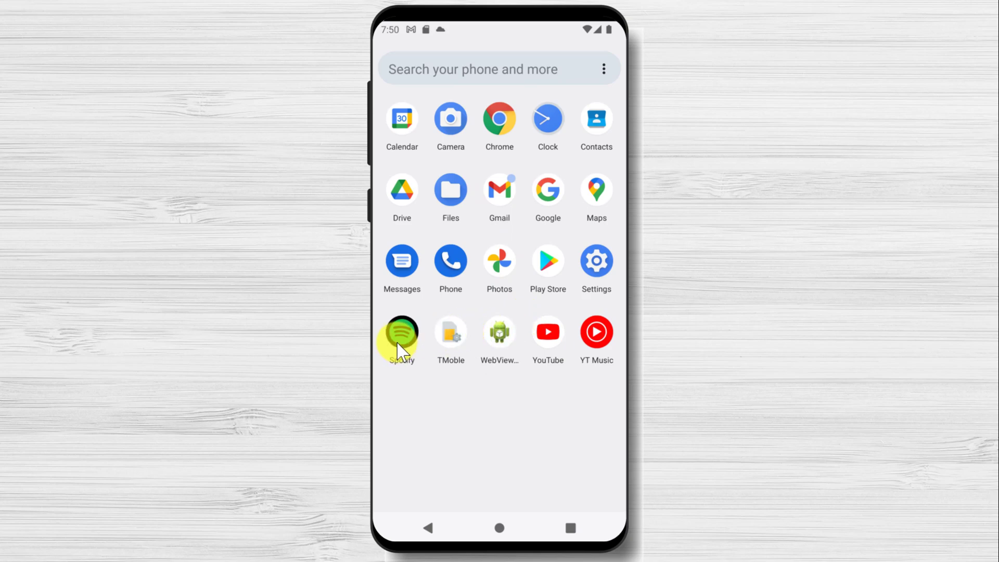
pyautogui.moveTo(398, 344); pyautogui.dragTo(434, 284)
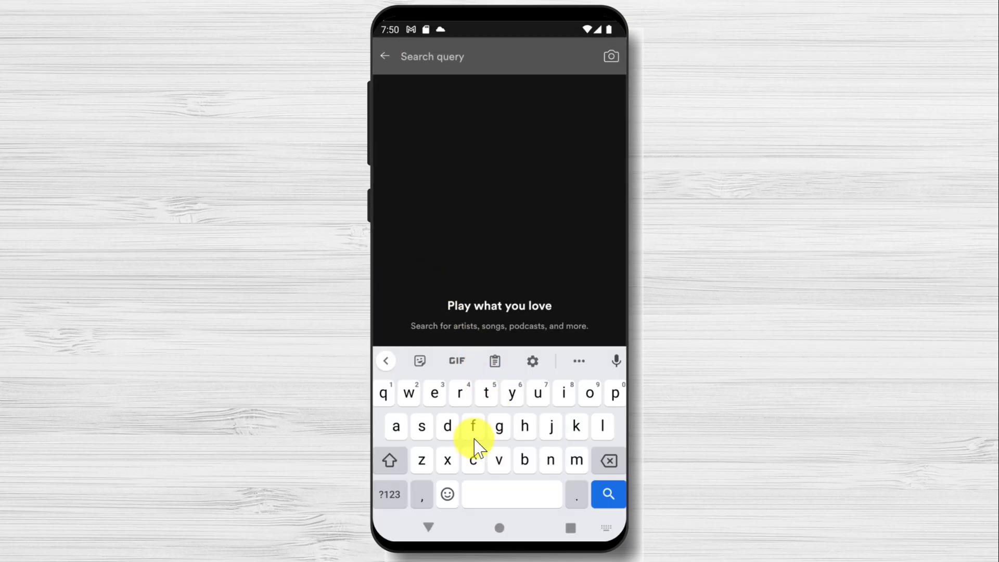
pyautogui.click(485, 394)
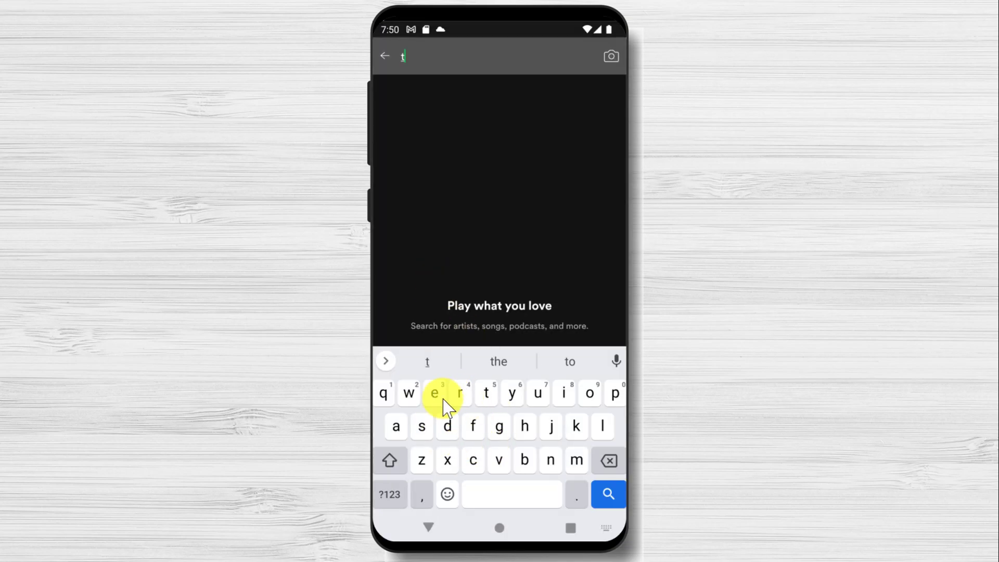
pyautogui.click(435, 394)
pyautogui.click(422, 426)
pyautogui.click(487, 394)
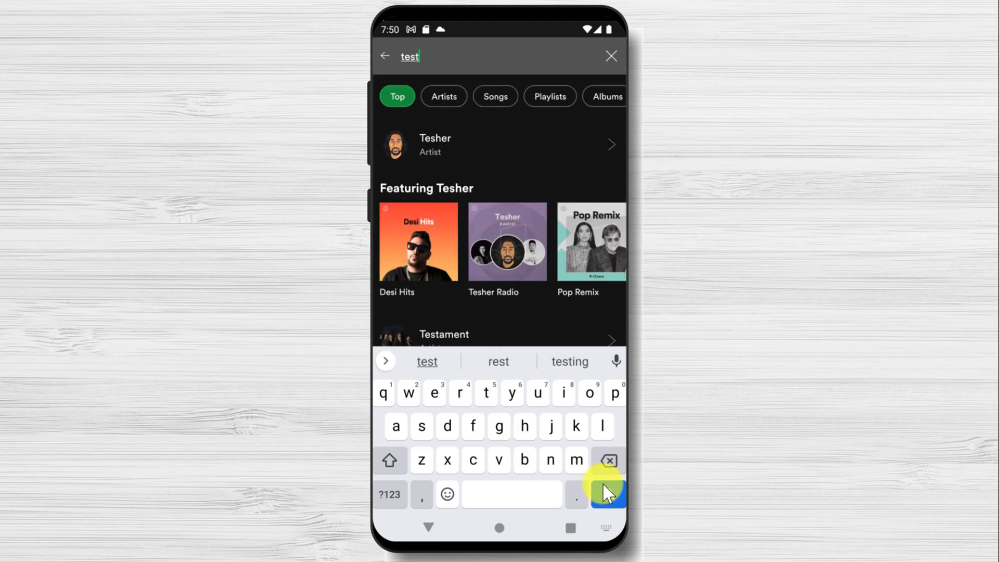
pyautogui.click(501, 528)
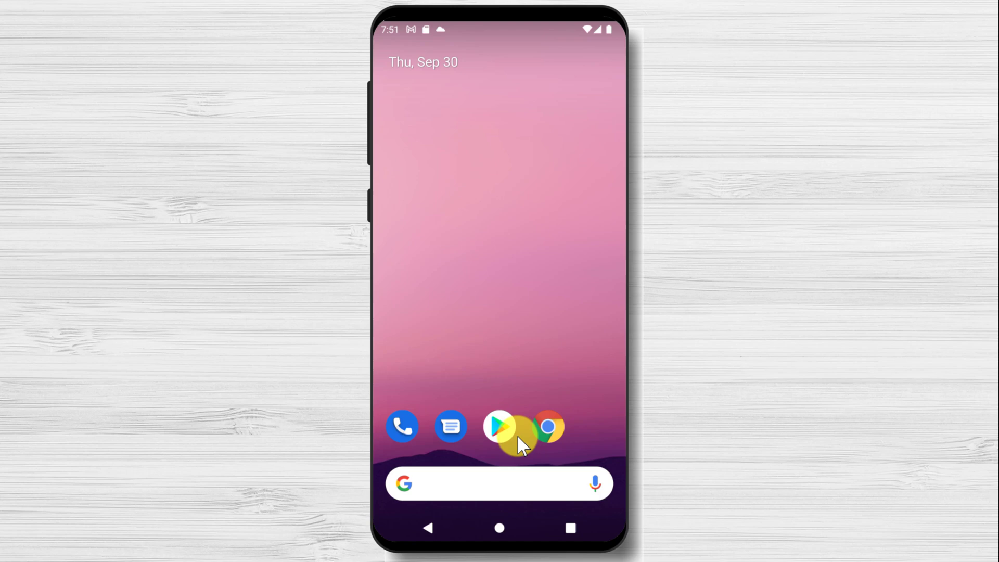
pyautogui.click(503, 427)
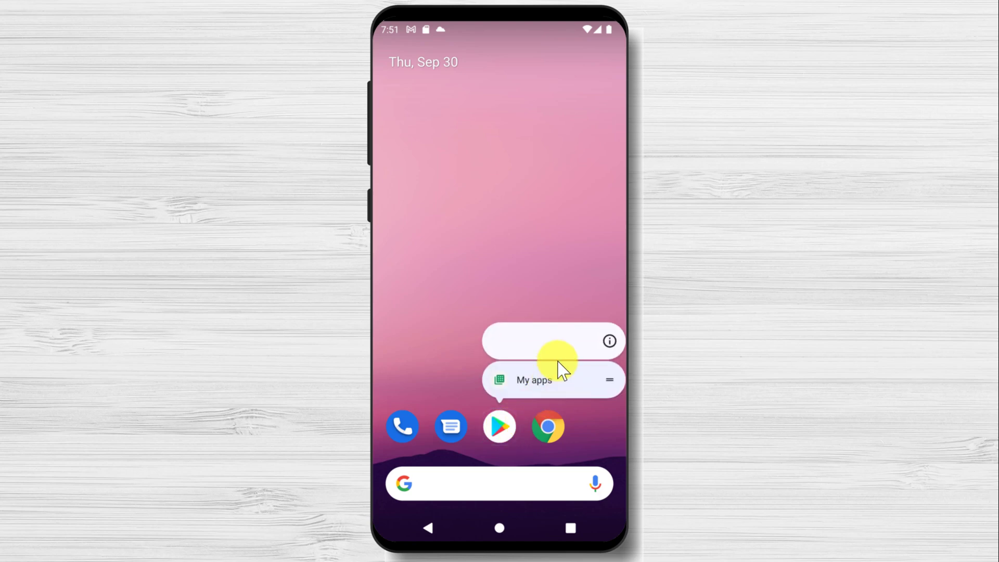
pyautogui.click(544, 432)
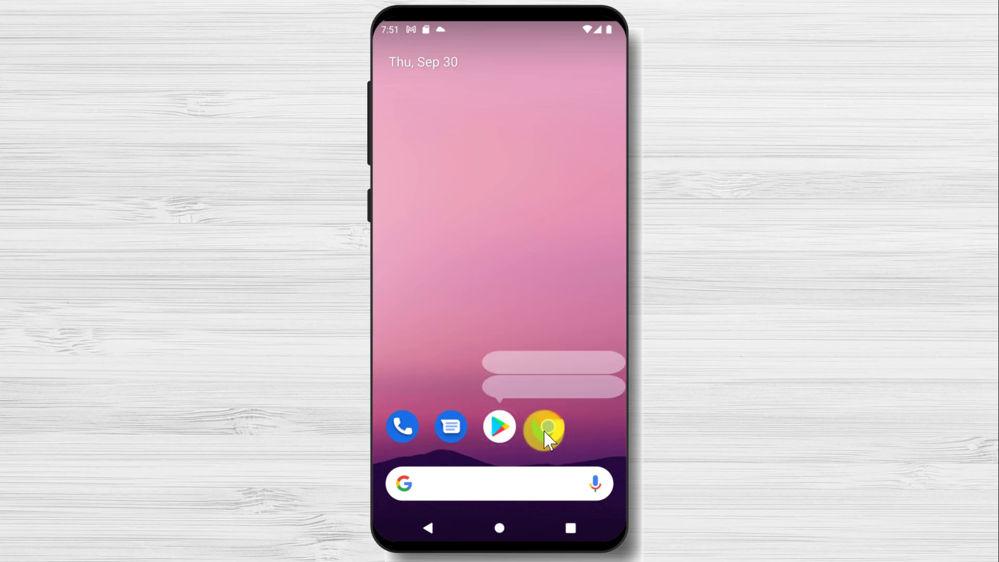
pyautogui.click(401, 432)
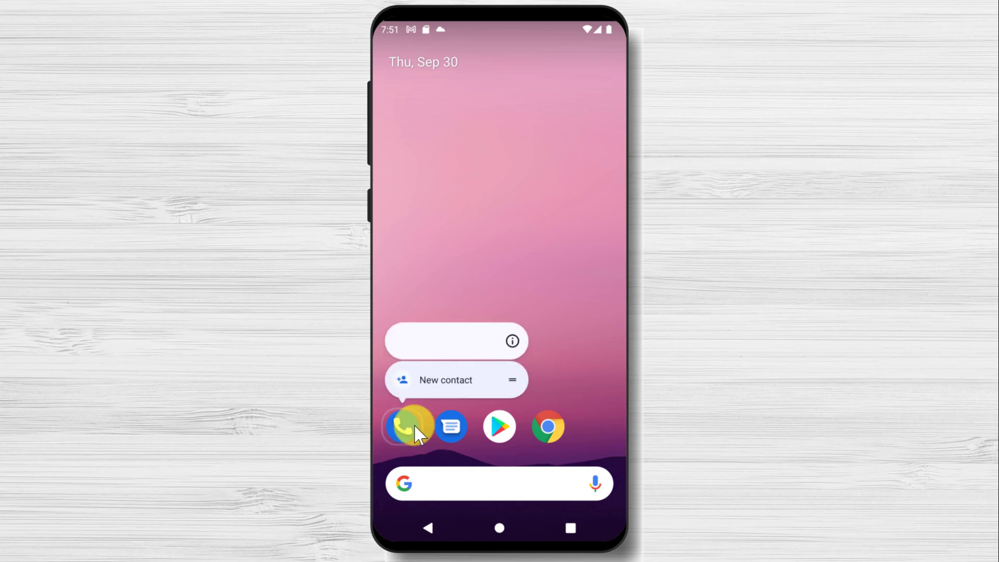
pyautogui.click(594, 394)
pyautogui.click(554, 434)
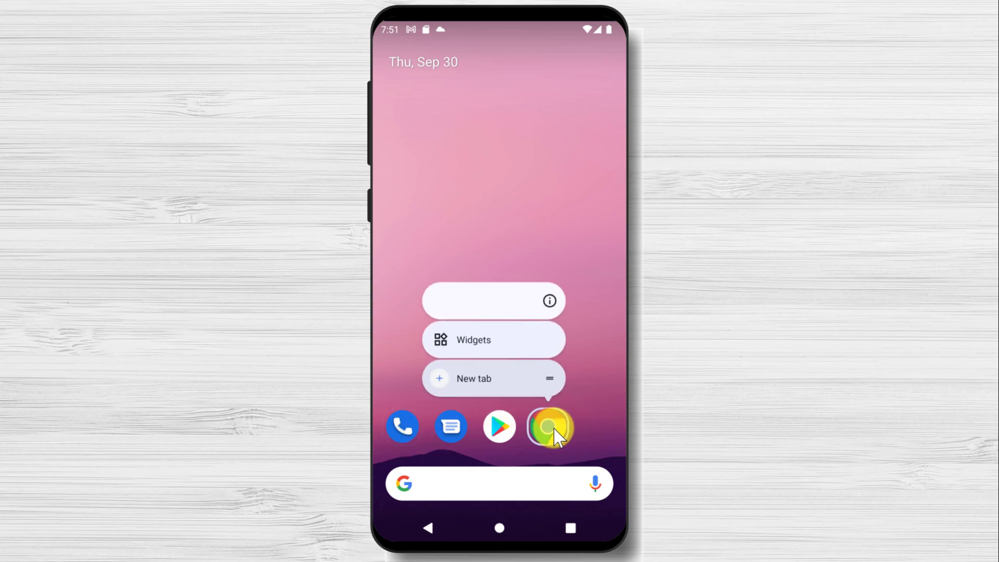
pyautogui.click(590, 397)
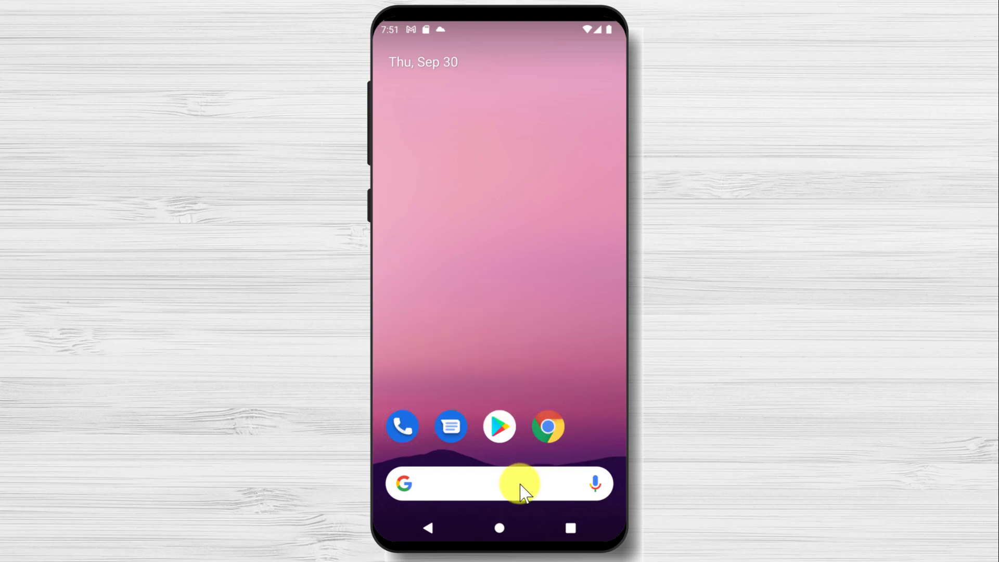